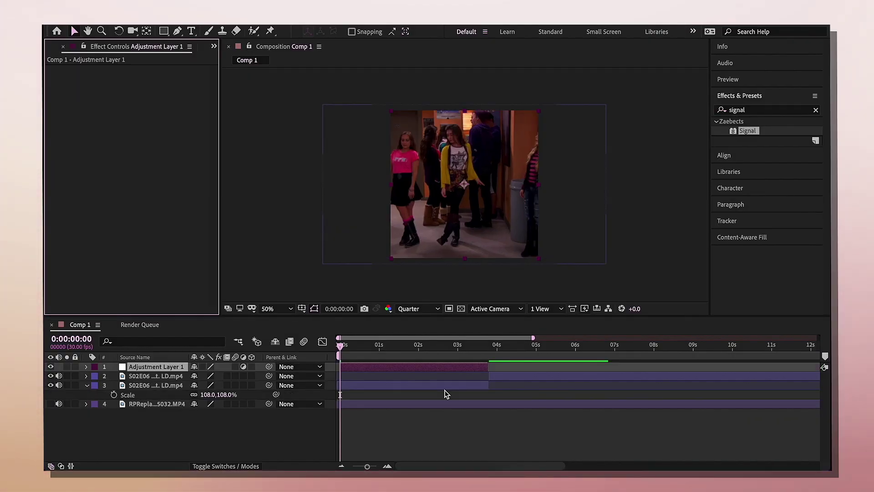
Deselect Adjustment Layer 1 in the timeline.
{"action": "left_click", "coordinate": [444, 395]}
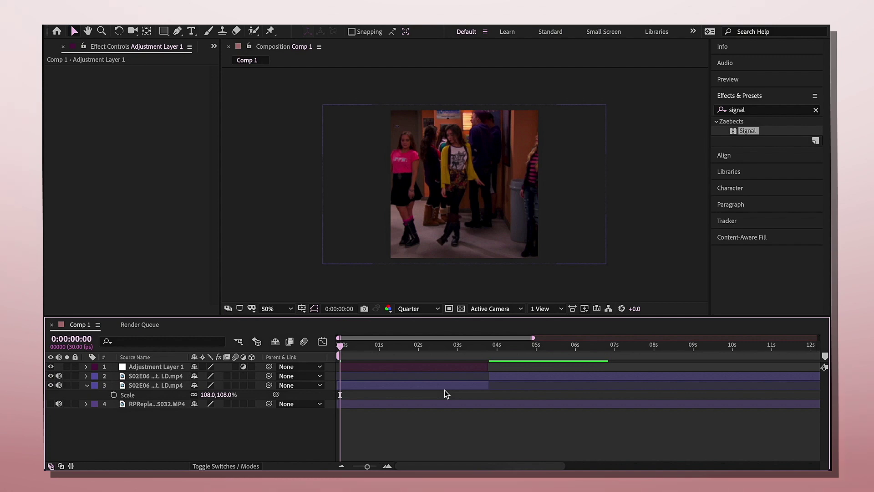
Drag Adjustment Layer 1 to row 2 and apply the Signal effect to it.
{"action": "left_click_drag", "start_coordinate": [393, 367], "coordinate": [393, 380]}
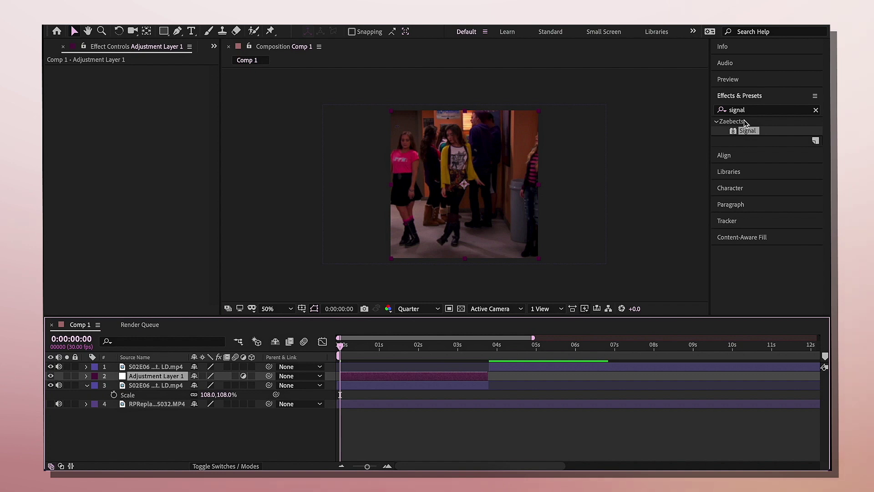
{"action": "left_click_drag", "start_coordinate": [749, 130], "coordinate": [748, 130]}
{"action": "double_click", "coordinate": [749, 130]}
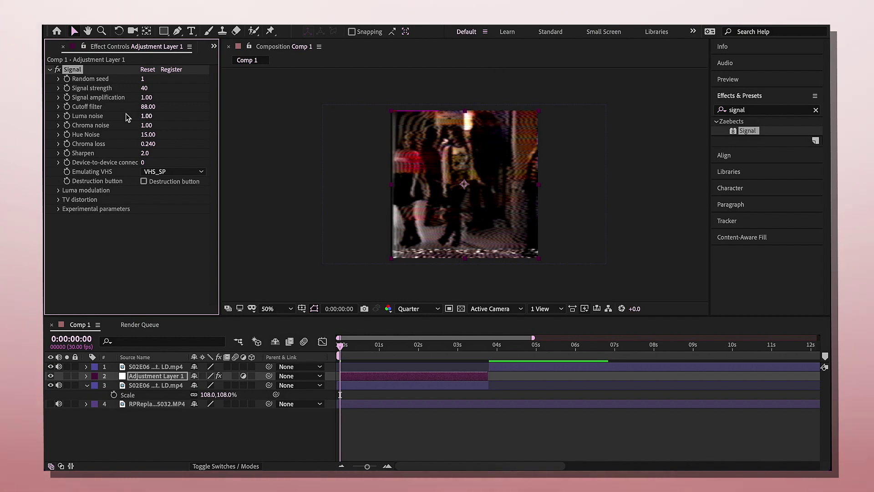
Turn off Signal's Luma modulation and toggle Chroma vertical blend under Experimental parameters.
{"action": "left_click", "coordinate": [58, 191]}
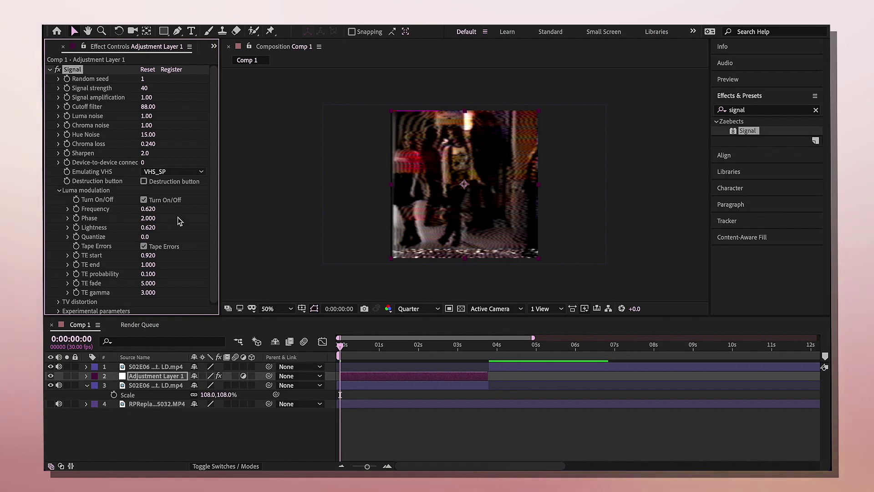
{"action": "left_click", "coordinate": [144, 200]}
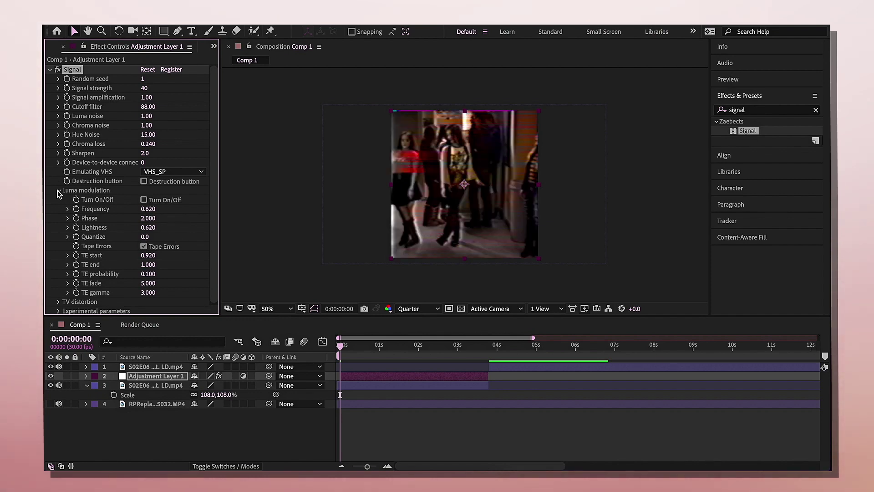
{"action": "left_click", "coordinate": [58, 191]}
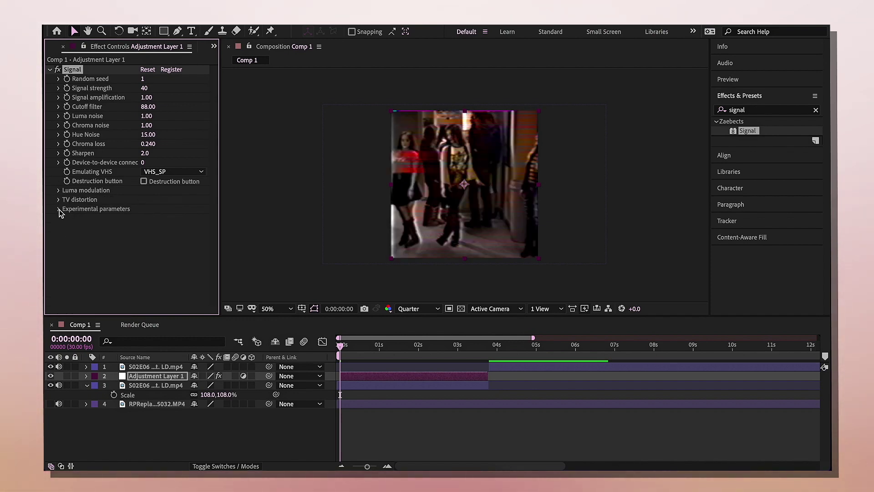
{"action": "left_click", "coordinate": [59, 209]}
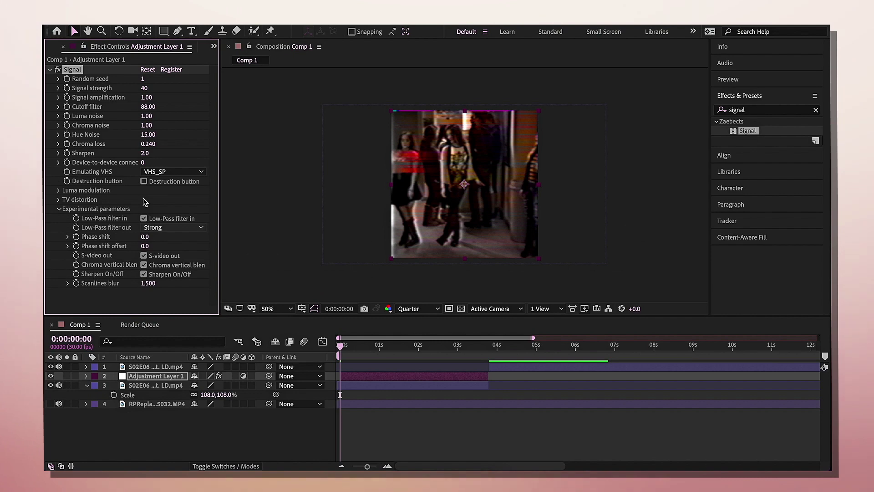
{"action": "left_click", "coordinate": [144, 265]}
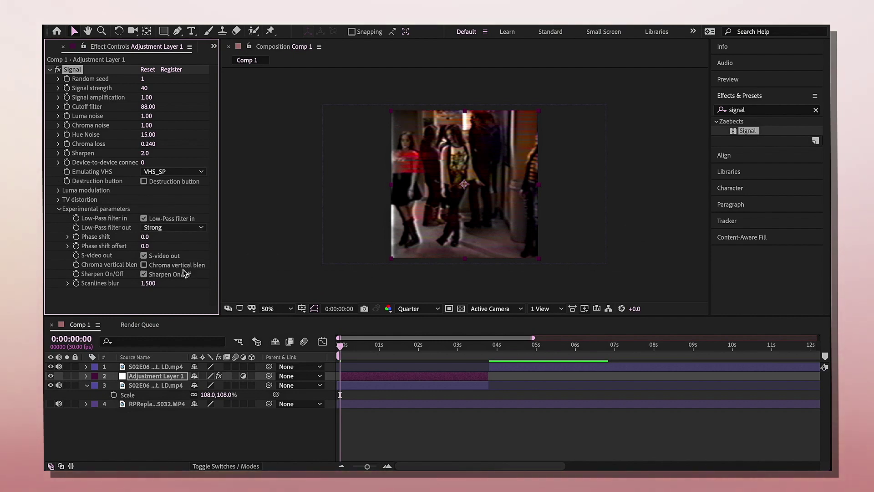
{"action": "left_click", "coordinate": [202, 267]}
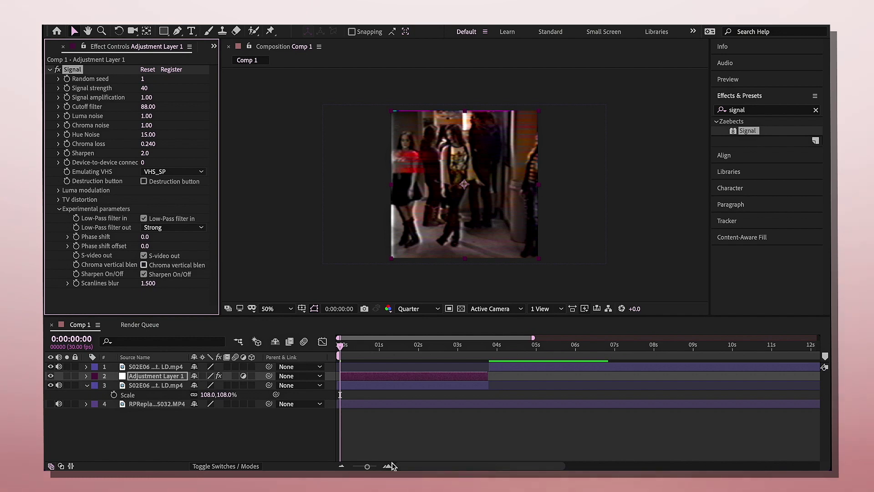
{"action": "left_click", "coordinate": [323, 256]}
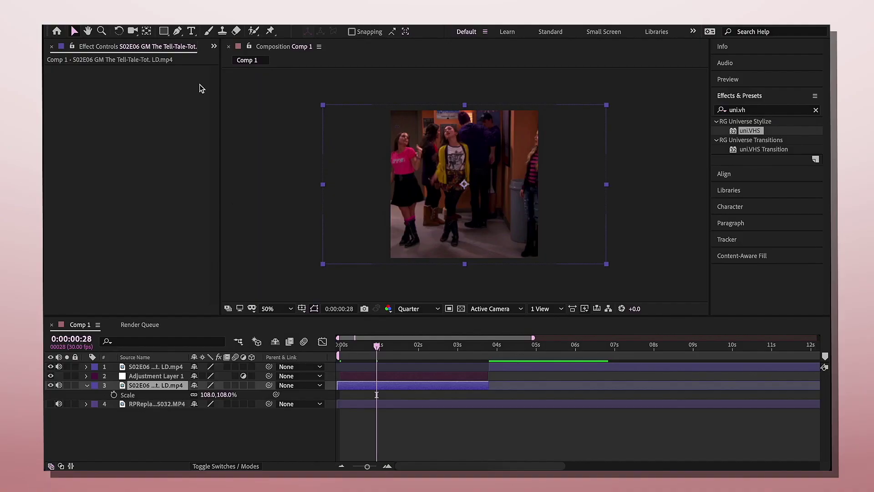
Apply S_JpegDamage to Adjustment Layer 1 via an 's_jp' search and set Res Factor to 6.
{"action": "left_click", "coordinate": [378, 376]}
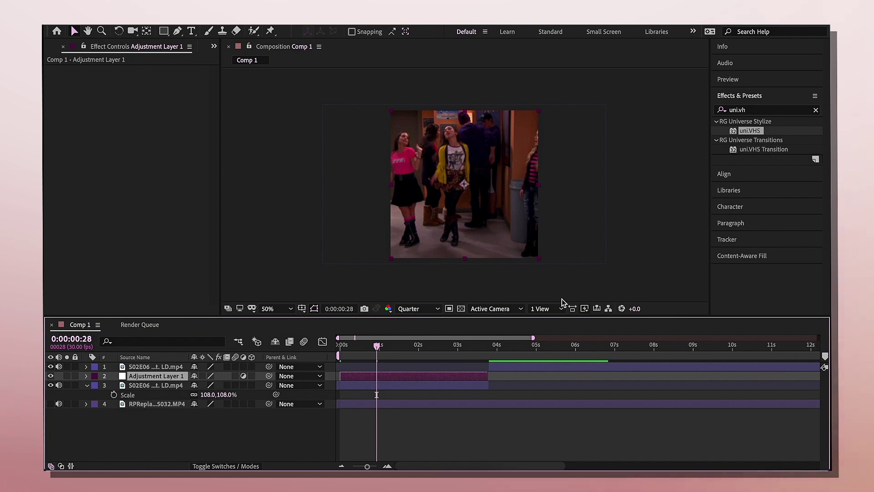
{"action": "left_click", "coordinate": [755, 109]}
{"action": "type", "text": "s"}
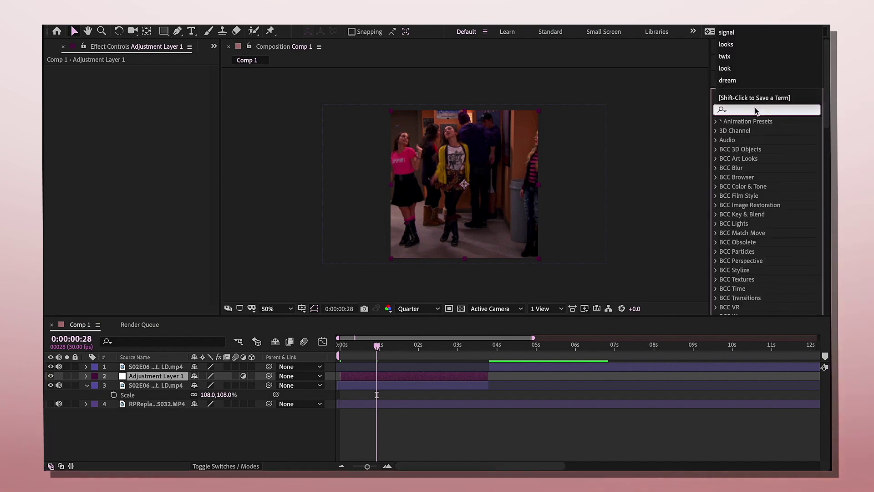
{"action": "type", "text": "_jp"}
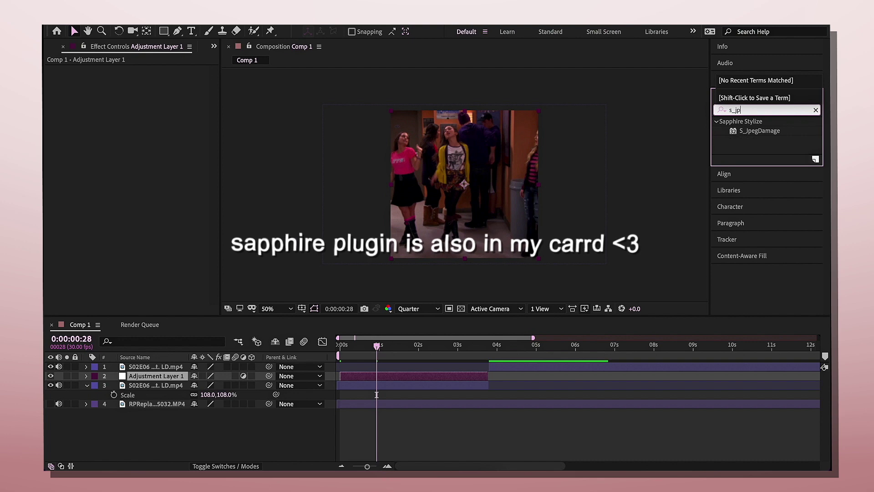
{"action": "double_click", "coordinate": [770, 131]}
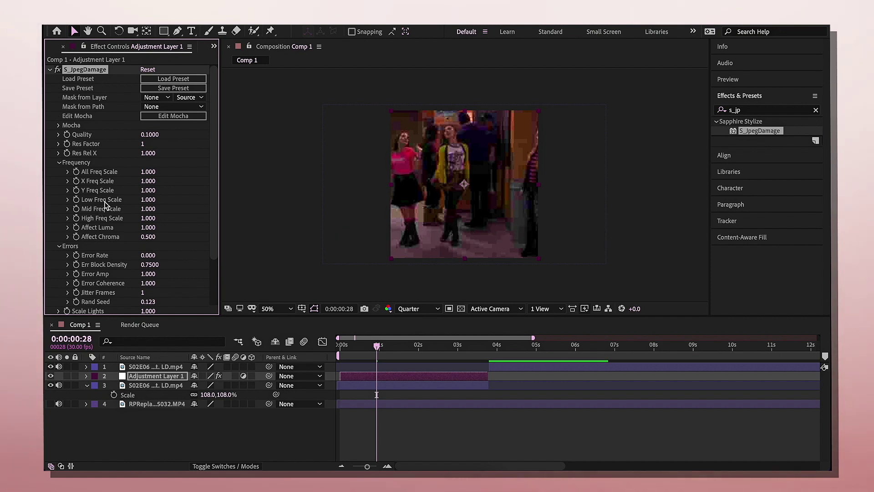
{"action": "left_click", "coordinate": [144, 145]}
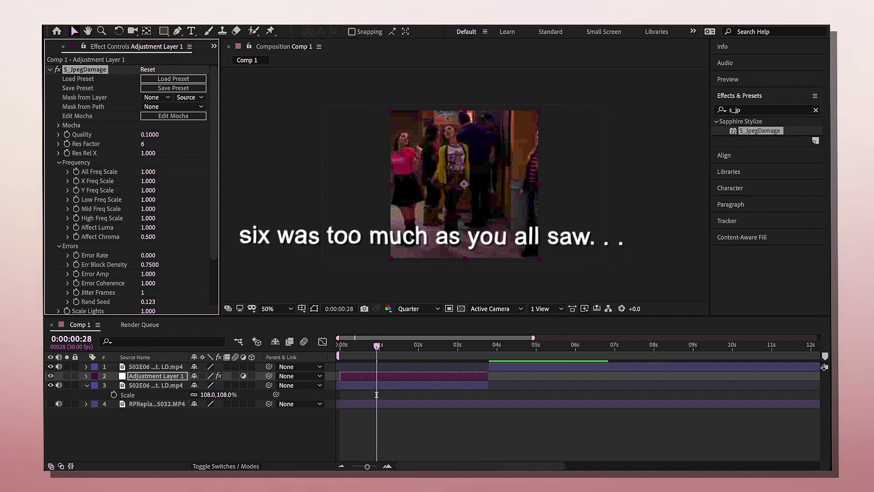
{"action": "left_click", "coordinate": [749, 111]}
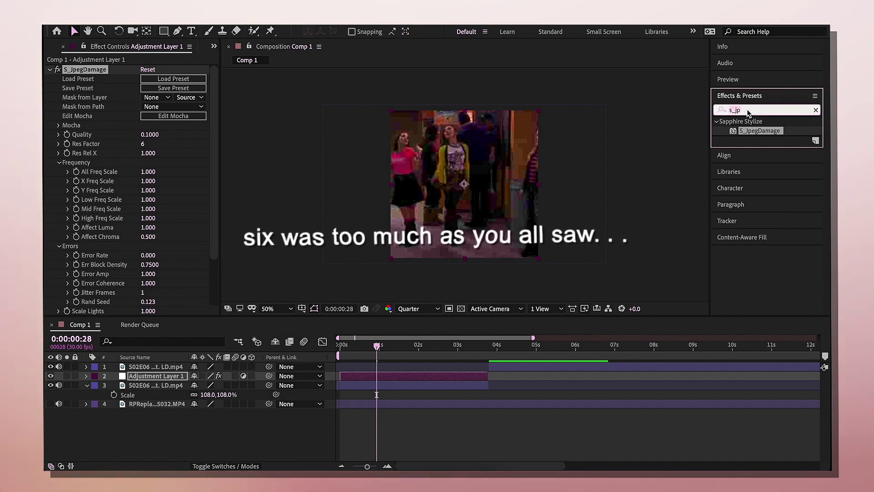
Apply S_FreezeFrame with Freeze Frames set to 7, then search the effects for 'hue'.
{"action": "key", "text": "BackSpace"}
{"action": "key", "text": "BackSpace"}
{"action": "left_click", "coordinate": [721, 110]}
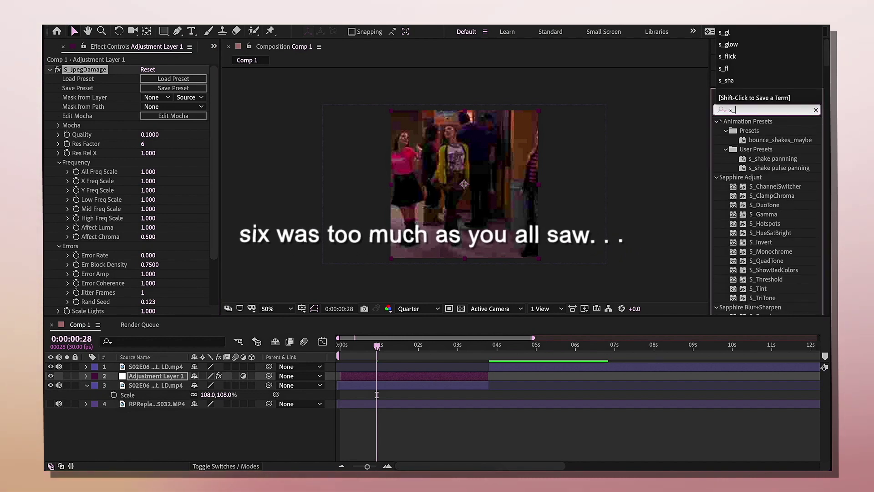
{"action": "type", "text": "fr"}
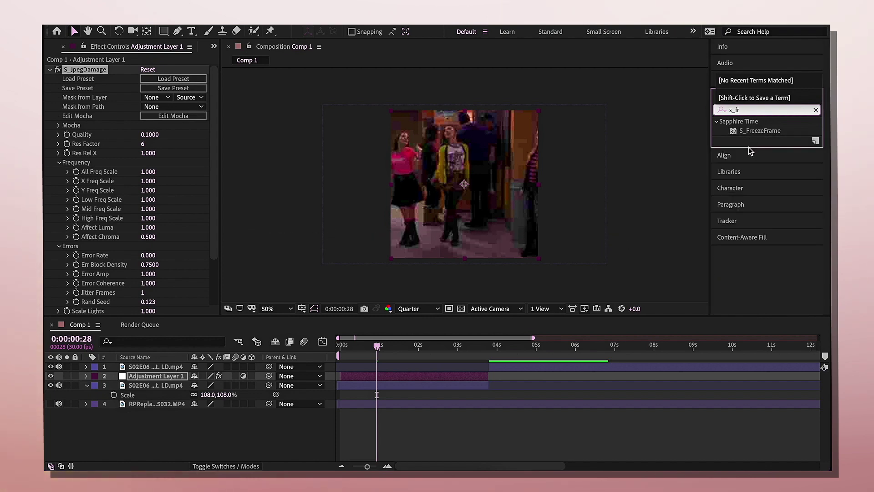
{"action": "left_click_drag", "start_coordinate": [759, 131], "coordinate": [165, 216]}
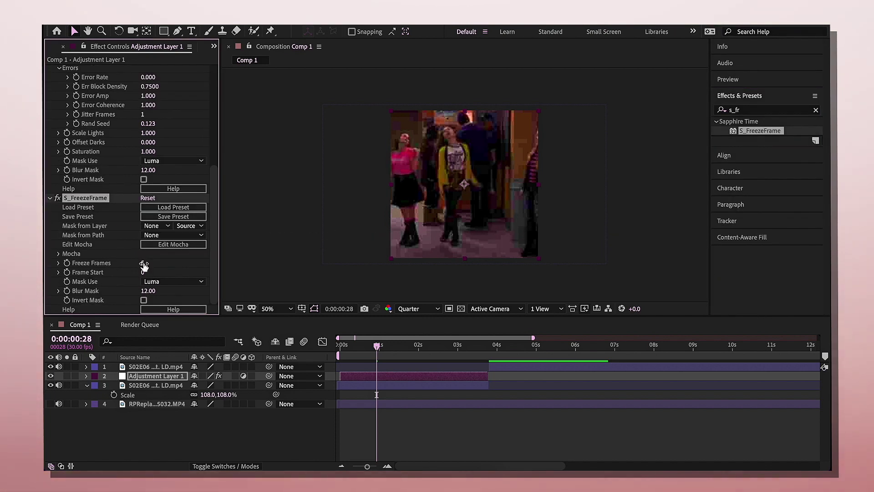
{"action": "left_click_drag", "start_coordinate": [144, 265], "coordinate": [166, 268]}
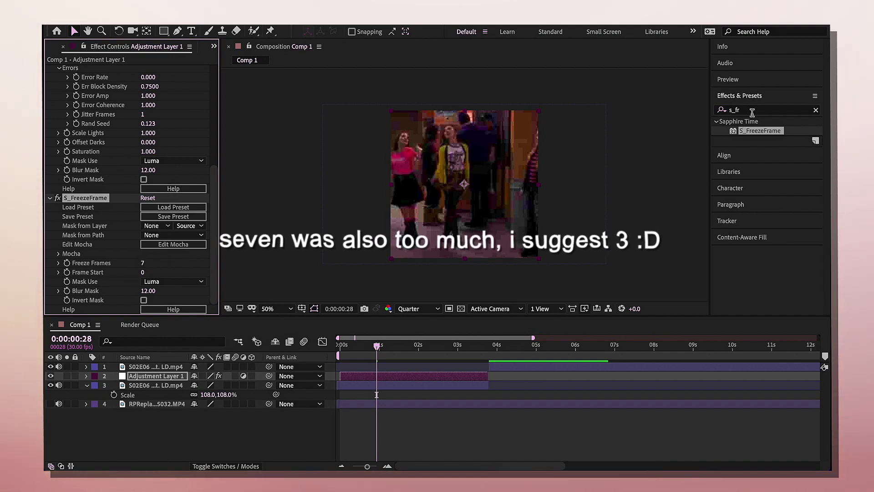
{"action": "left_click", "coordinate": [815, 110]}
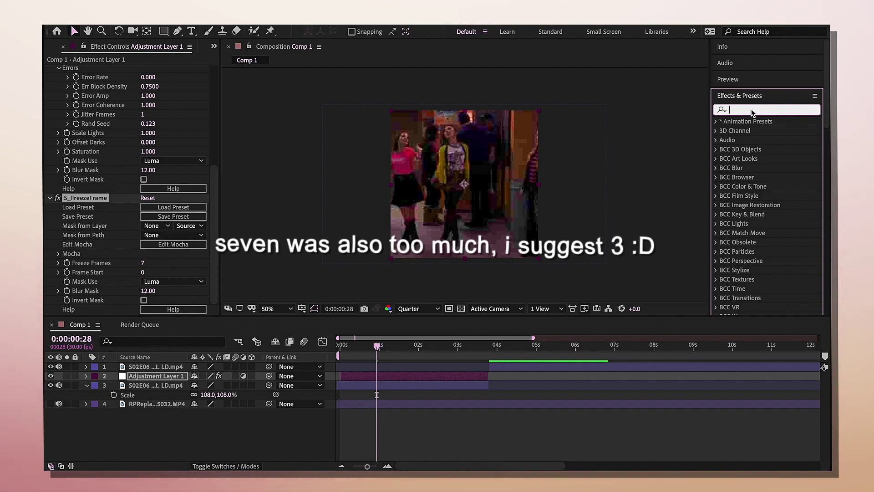
{"action": "left_click", "coordinate": [752, 113]}
{"action": "type", "text": "hue"}
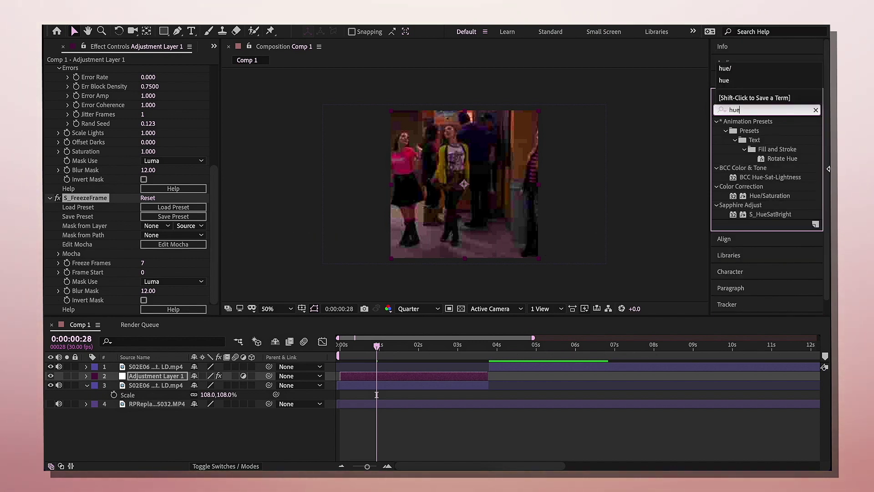
{"action": "left_click", "coordinate": [772, 197]}
{"action": "left_click_drag", "start_coordinate": [774, 199], "coordinate": [150, 264]}
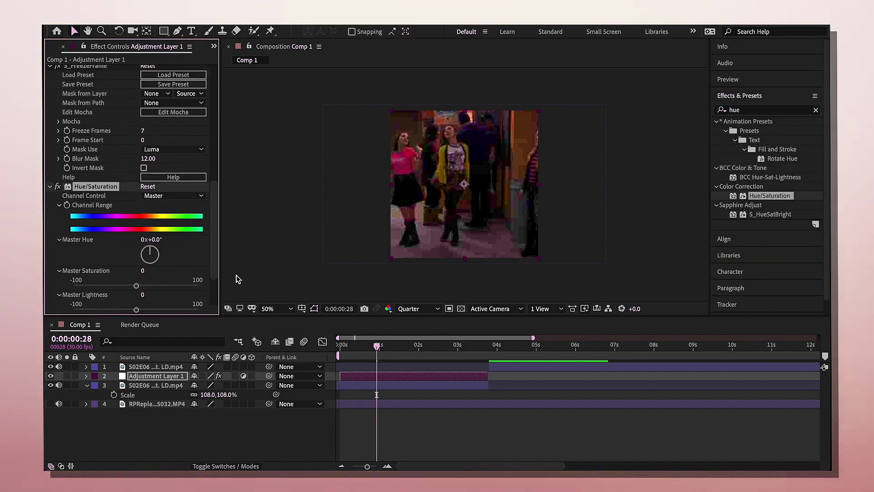
{"action": "left_click", "coordinate": [137, 249]}
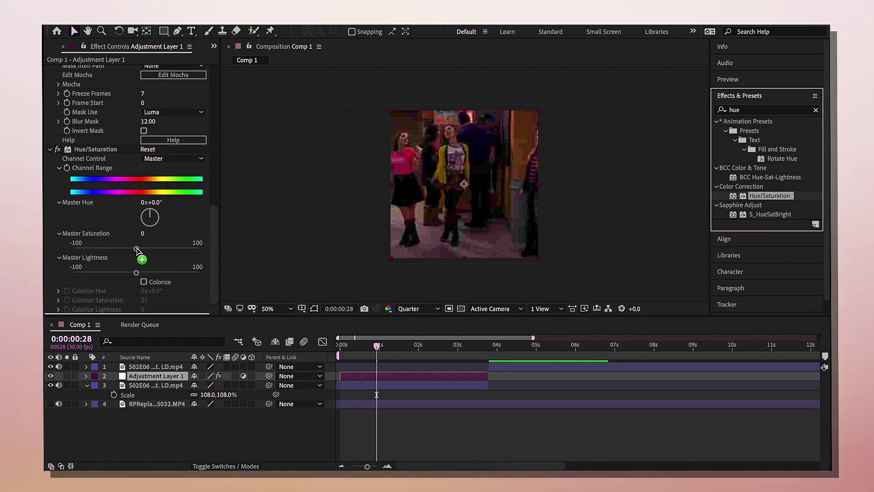
{"action": "key", "text": "ctrl+d"}
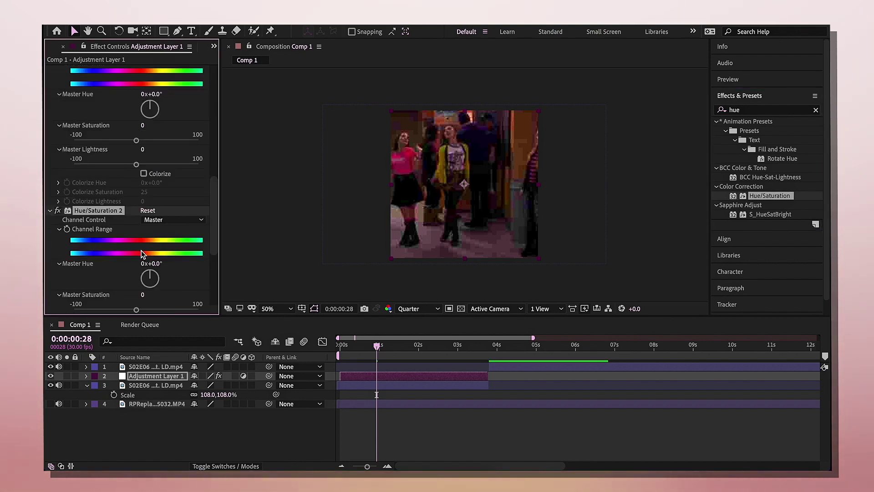
{"action": "scroll", "coordinate": [128, 228], "scroll_direction": "down", "scroll_amount": 3}
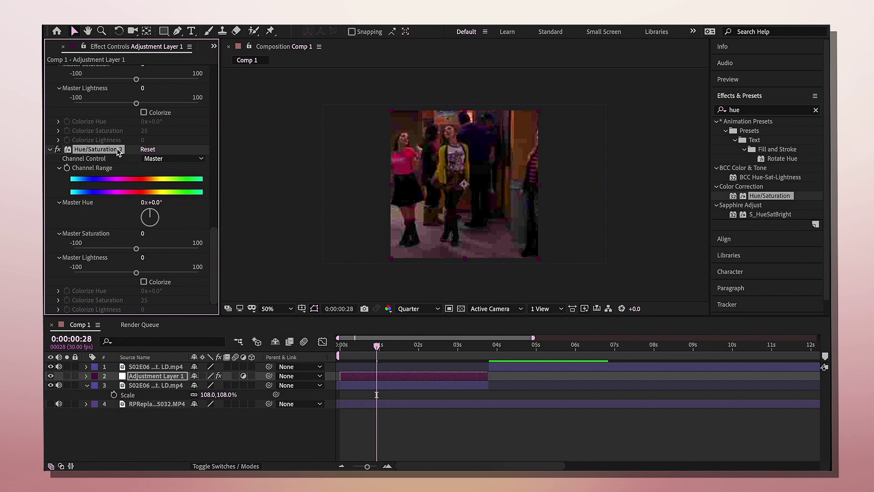
{"action": "key", "text": "Delete"}
{"action": "scroll", "coordinate": [133, 227], "scroll_direction": "up", "scroll_amount": 2}
{"action": "scroll", "coordinate": [133, 228], "scroll_direction": "down", "scroll_amount": 3}
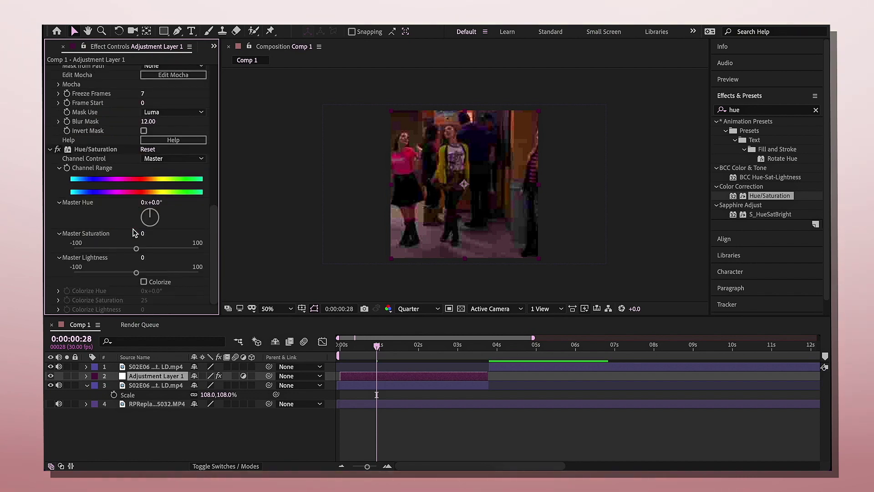
{"action": "scroll", "coordinate": [137, 249], "scroll_direction": "up", "scroll_amount": 10}
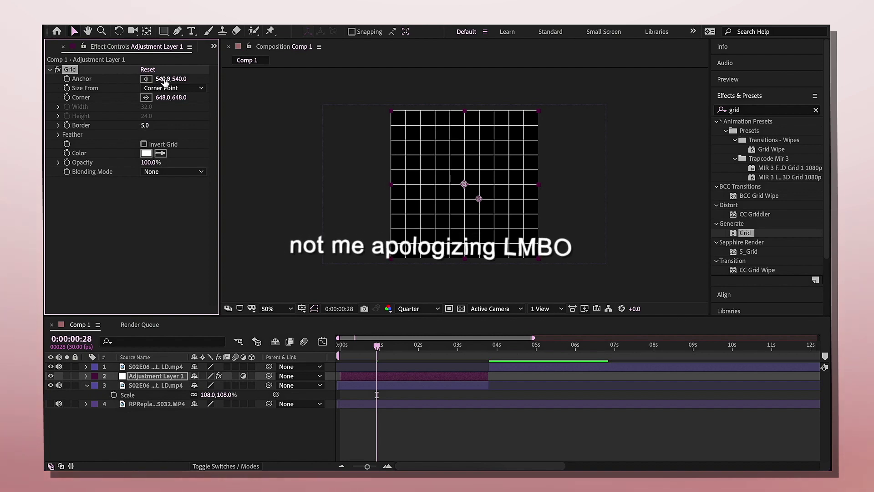
Set the Grid anchor to 634, 2500 so it forms thin vertical lines.
{"action": "left_click_drag", "start_coordinate": [171, 80], "coordinate": [334, 26]}
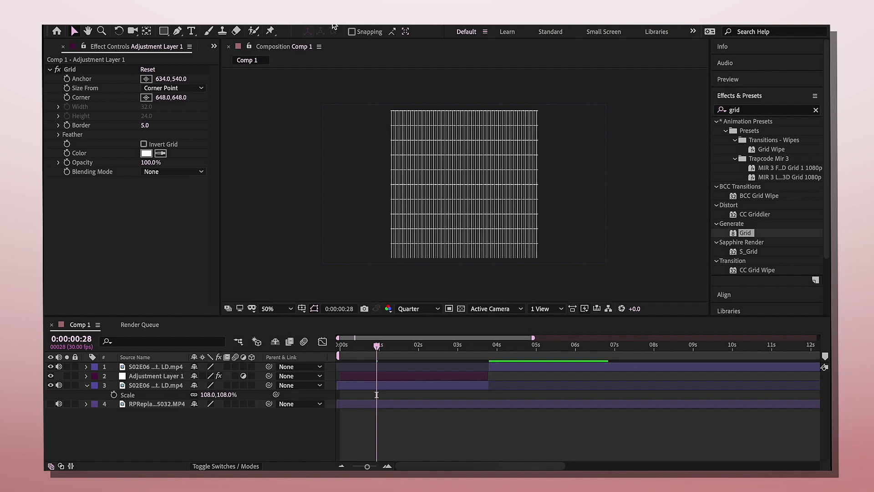
{"action": "left_click", "coordinate": [178, 79]}
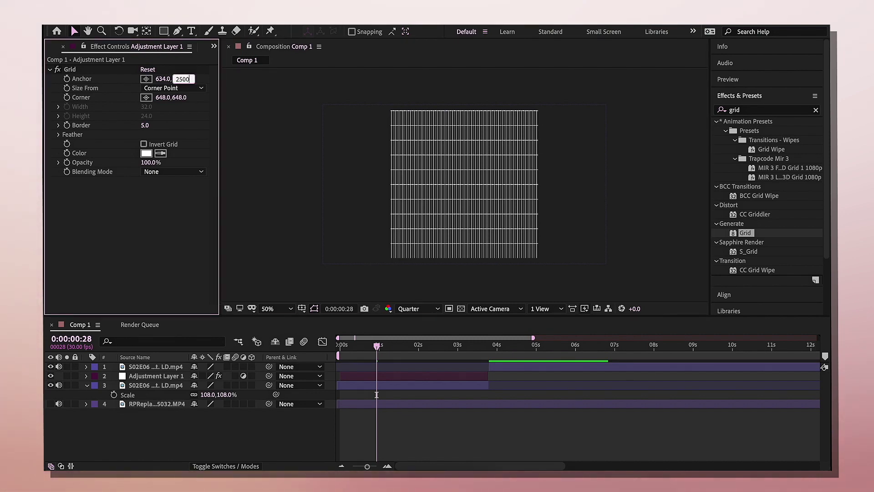
{"action": "type", "text": "2500"}
{"action": "key", "text": "Return"}
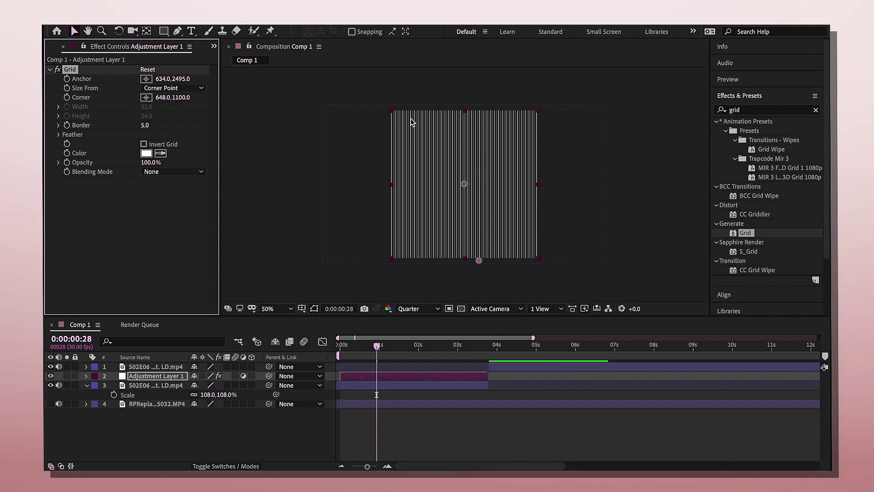
{"action": "left_click", "coordinate": [187, 173]}
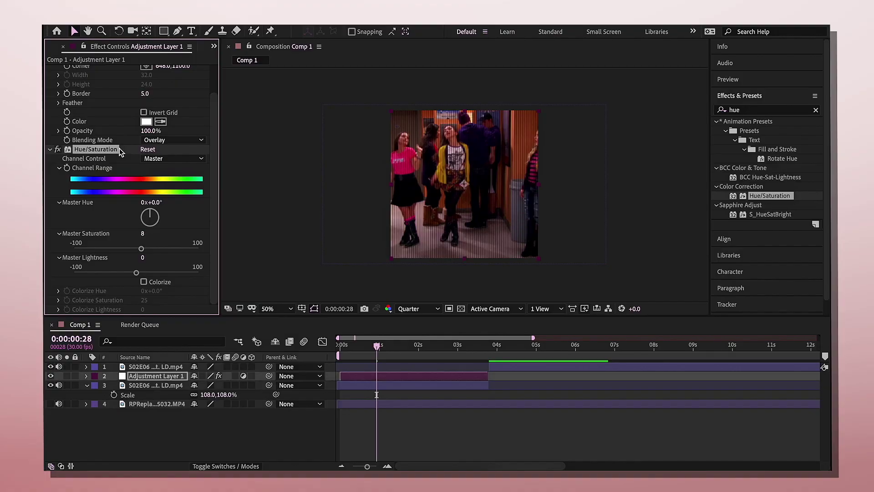
Scroll Effect Controls up to review the Grid and Hue/Saturation settings.
{"action": "scroll", "coordinate": [121, 152], "scroll_direction": "up", "scroll_amount": 2}
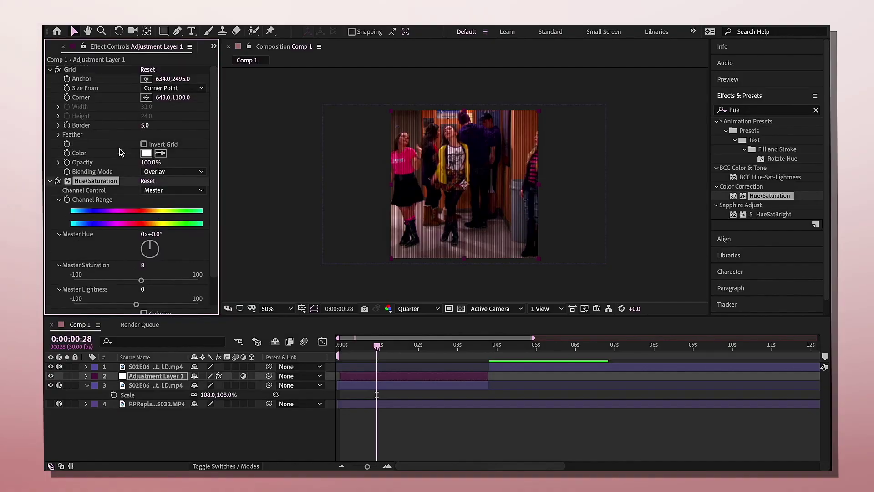
Delete the Grid and Hue/Saturation effects and search Effects & Presets for 'uni.hol'.
{"action": "left_click", "coordinate": [91, 69], "text": "shift"}
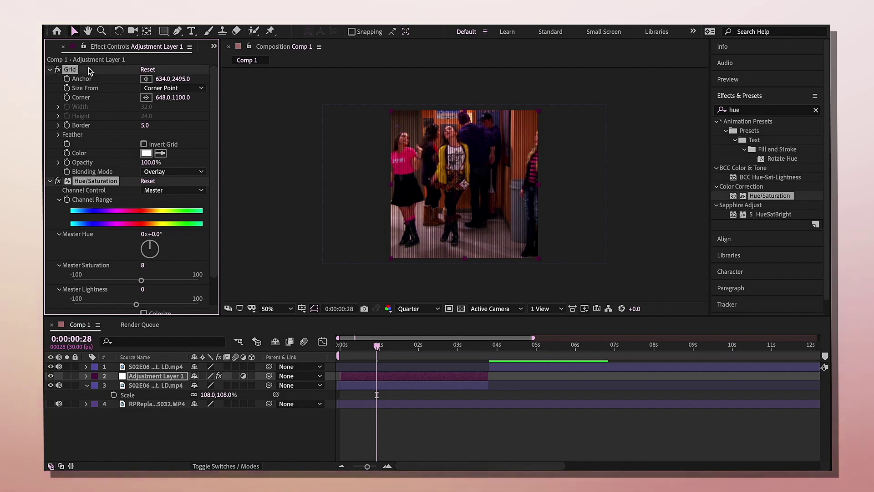
{"action": "key", "text": "Delete"}
{"action": "left_click", "coordinate": [766, 108]}
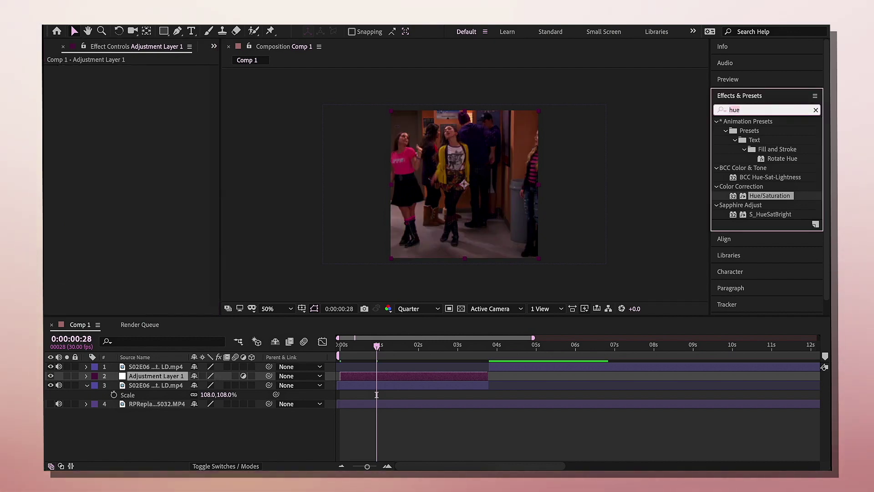
{"action": "type", "text": "unio"}
{"action": "key", "text": "BackSpace"}
{"action": "type", "text": "h"}
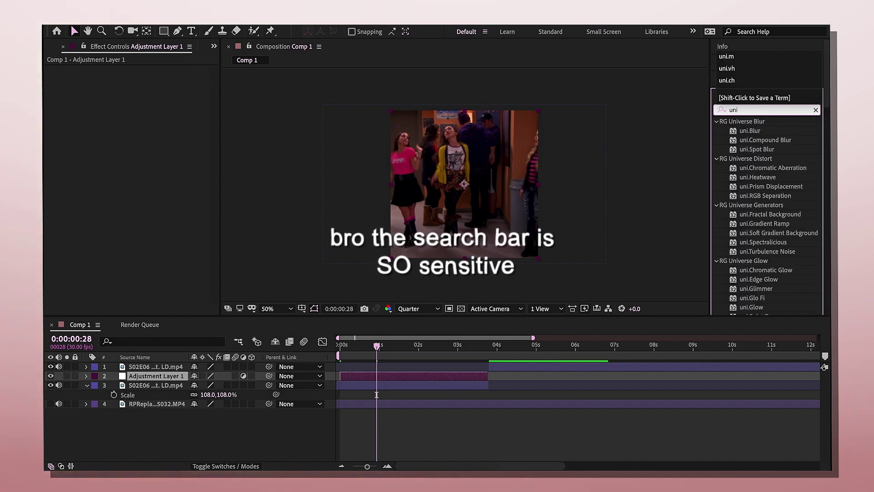
{"action": "type", "text": "hol"}
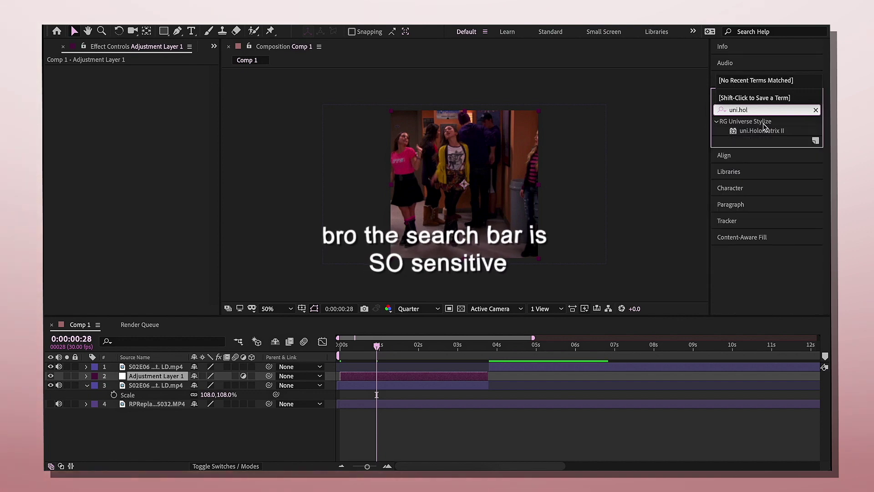
{"action": "left_click_drag", "start_coordinate": [773, 132], "coordinate": [438, 387]}
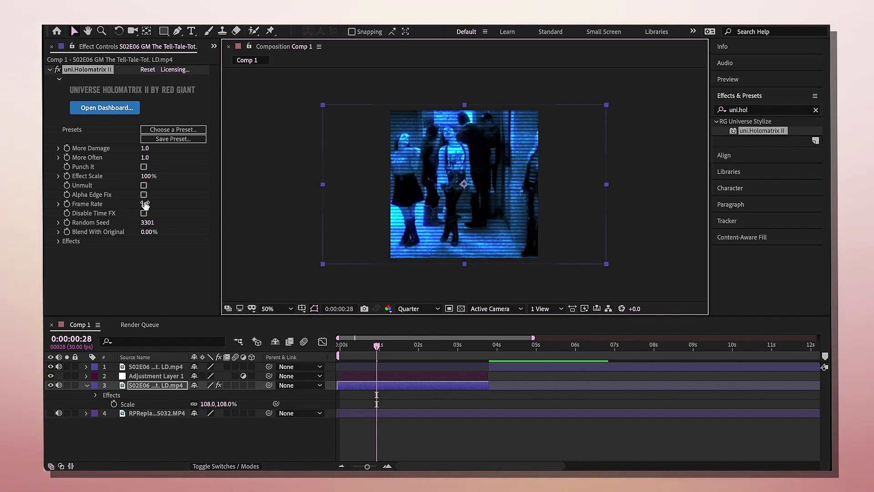
{"action": "left_click_drag", "start_coordinate": [145, 205], "coordinate": [136, 206]}
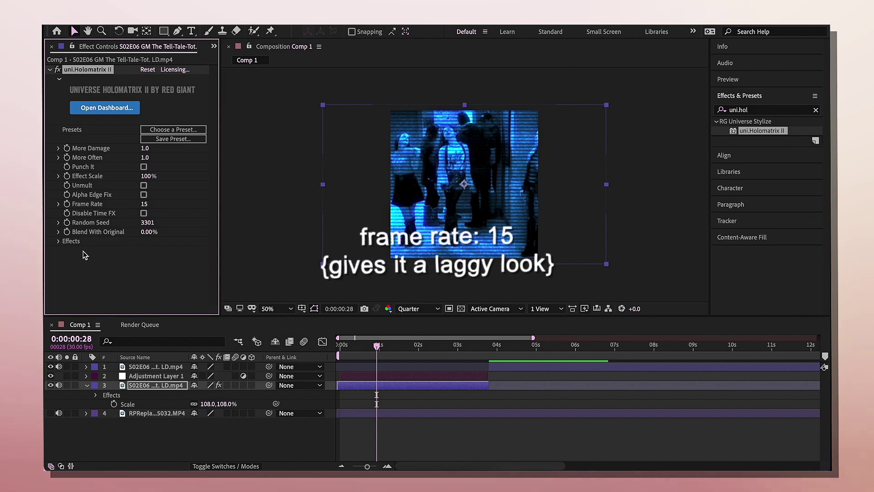
{"action": "left_click", "coordinate": [59, 240]}
{"action": "scroll", "coordinate": [136, 220], "scroll_direction": "down", "scroll_amount": 5}
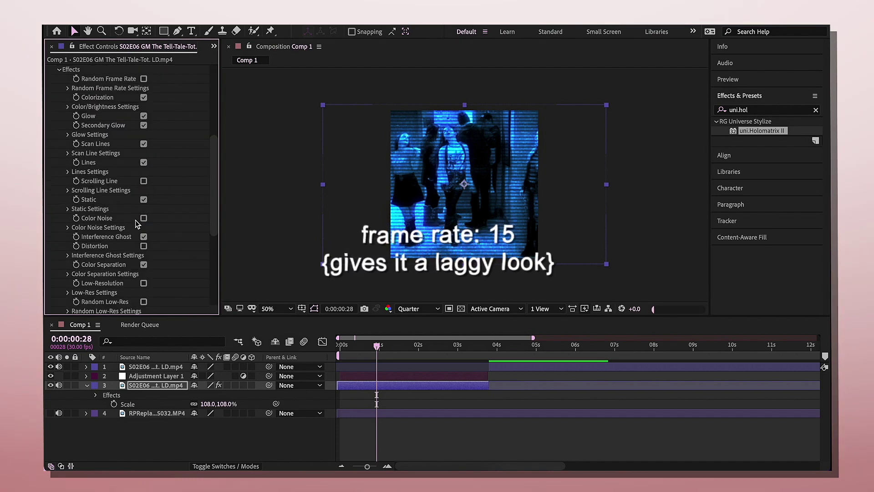
{"action": "left_click", "coordinate": [137, 444]}
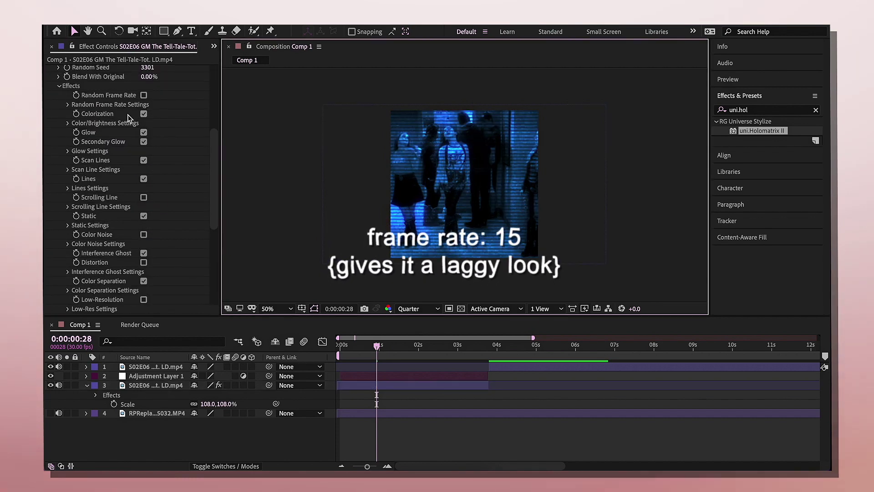
{"action": "left_click", "coordinate": [68, 123]}
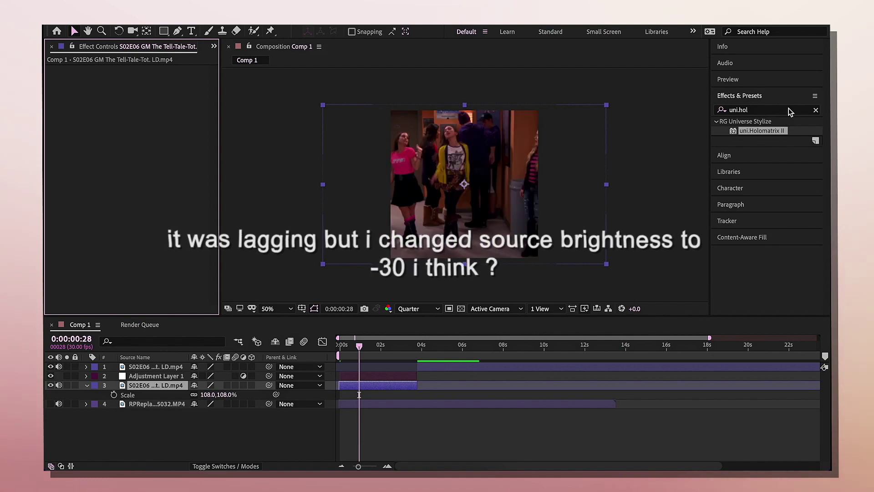
Search 'glitc' and apply Cinema Spice's Glitchify to Adjustment Layer 1.
{"action": "left_click", "coordinate": [785, 110]}
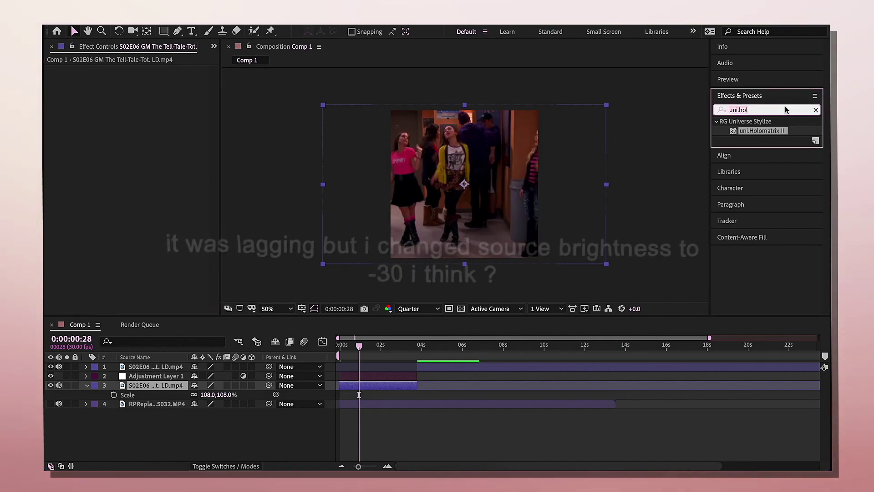
{"action": "type", "text": "glit"}
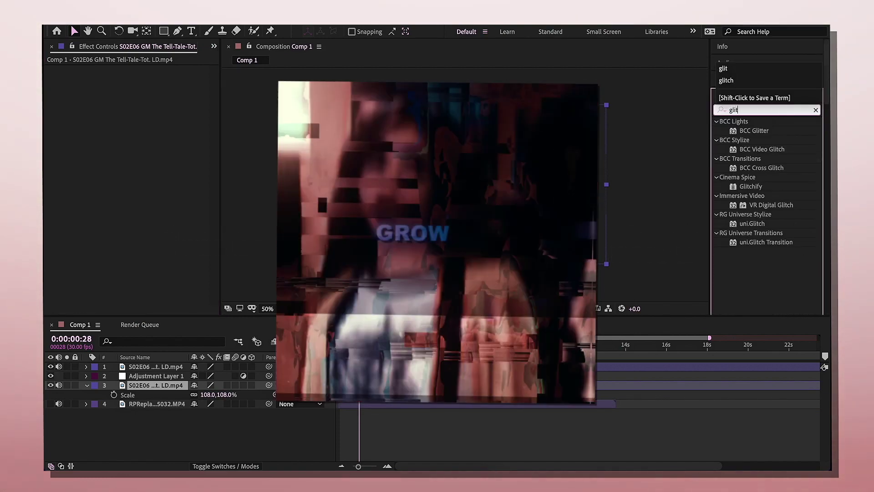
{"action": "type", "text": "c"}
{"action": "left_click", "coordinate": [157, 375]}
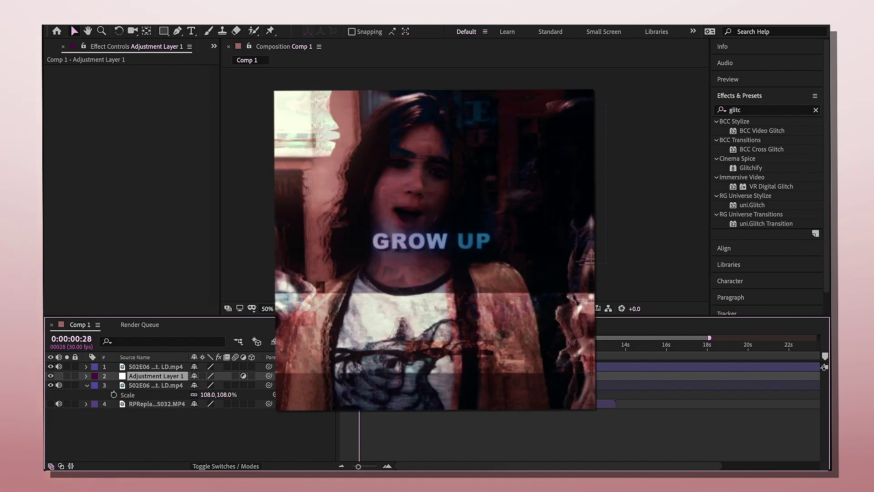
{"action": "left_click", "coordinate": [757, 170]}
{"action": "double_click", "coordinate": [756, 170]}
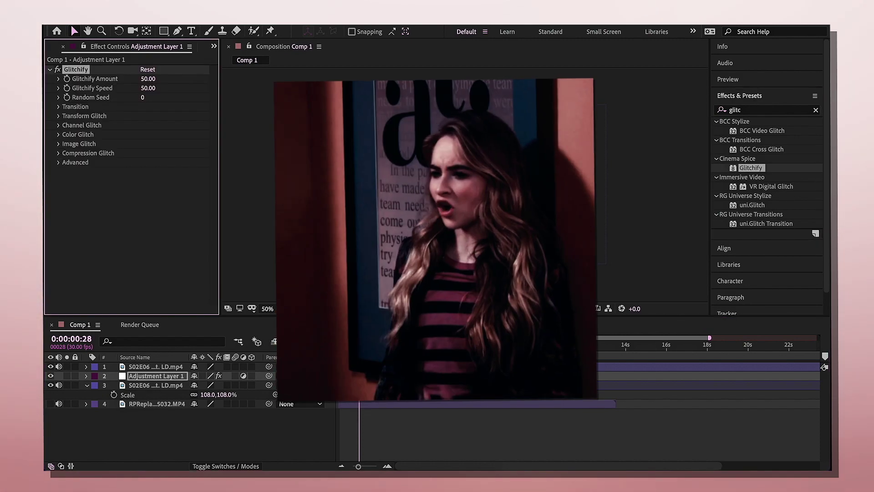